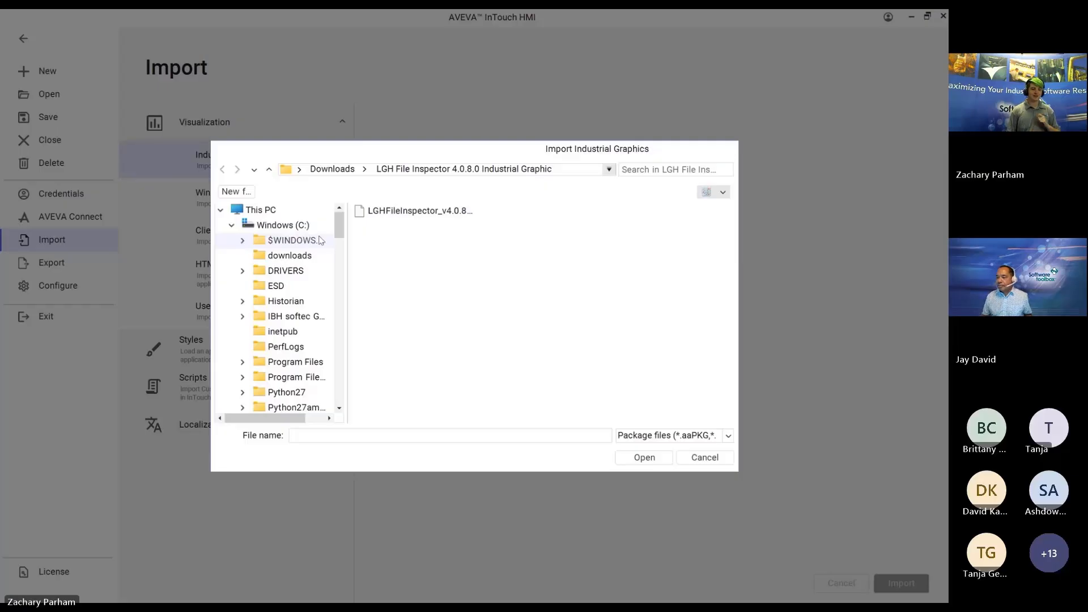
# Step: Import the LGHFileInspector_v4.0.8.0.aaPKG package, overwriting existing items only if the version is higher
pyautogui.click(457, 210)
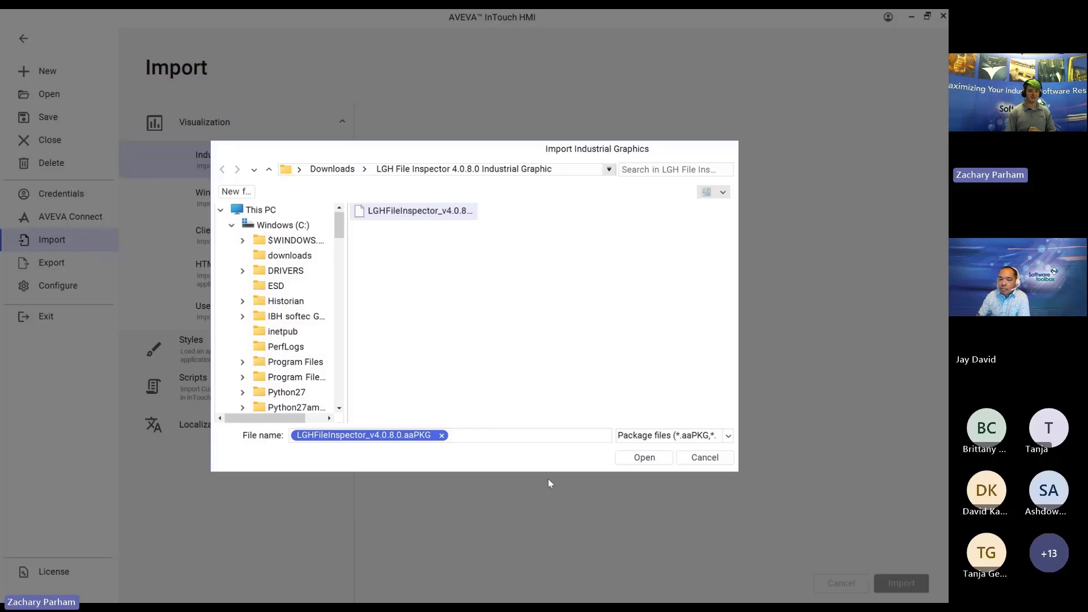
pyautogui.click(643, 458)
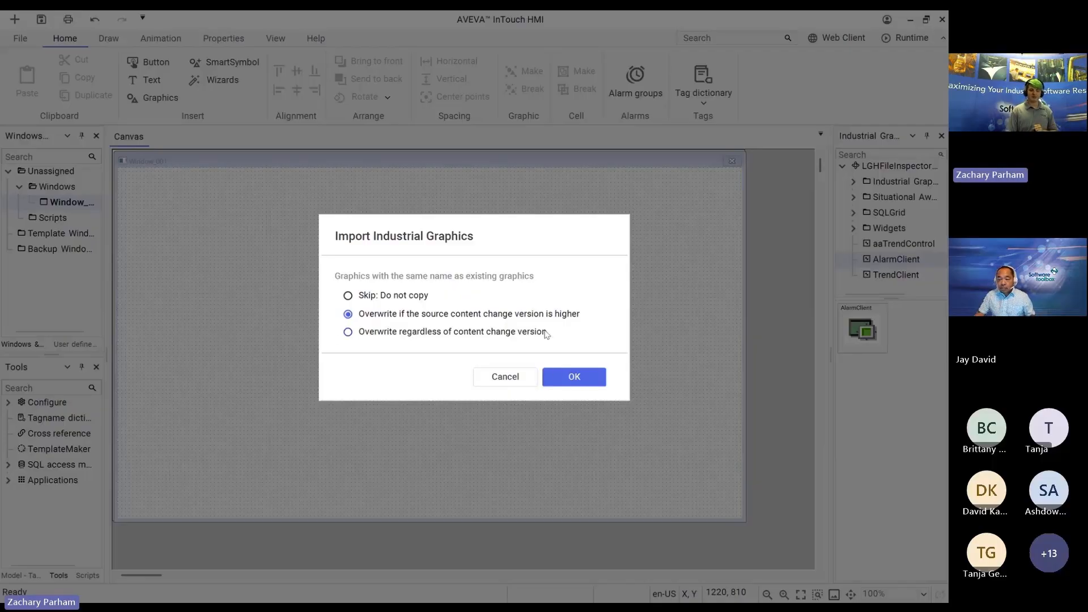
pyautogui.click(579, 376)
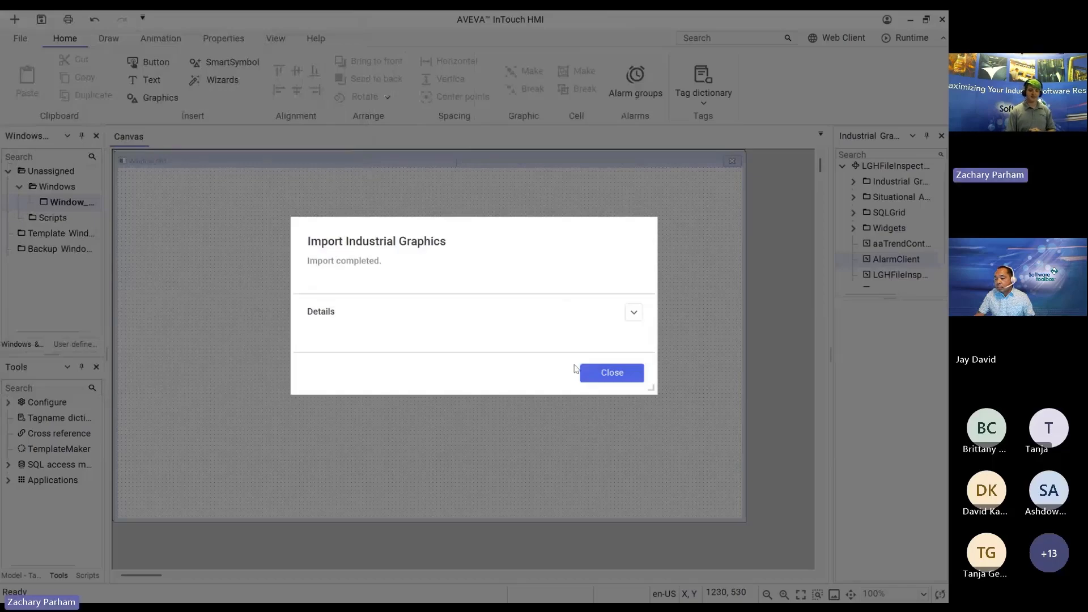
pyautogui.click(600, 376)
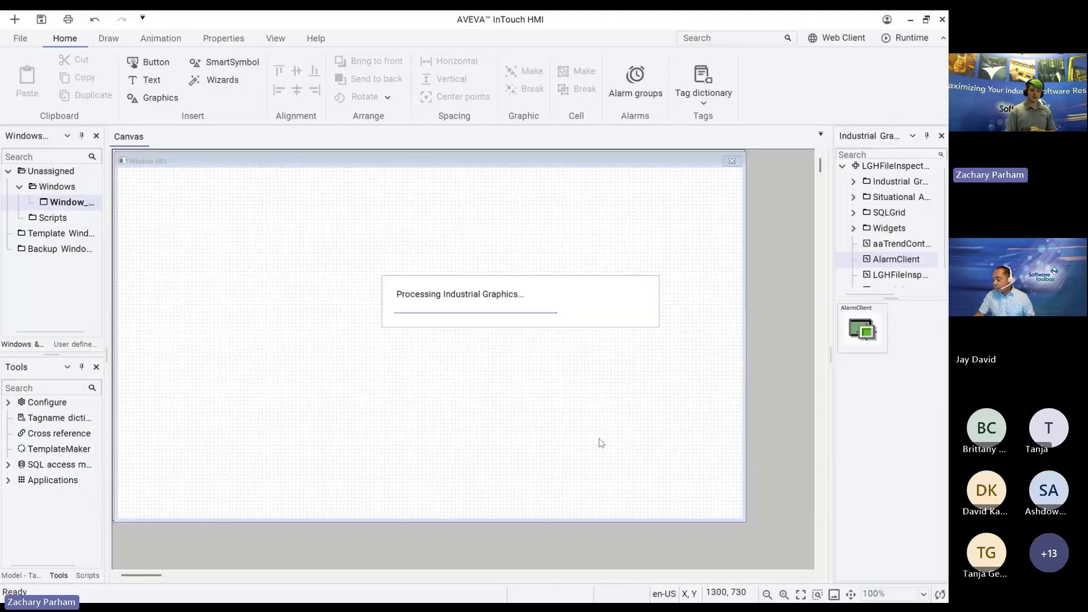
# Step: Add a new graphic named LghFileGraphic to the LGHFileInspector library and open it in the editor
pyautogui.rightClick(877, 169)
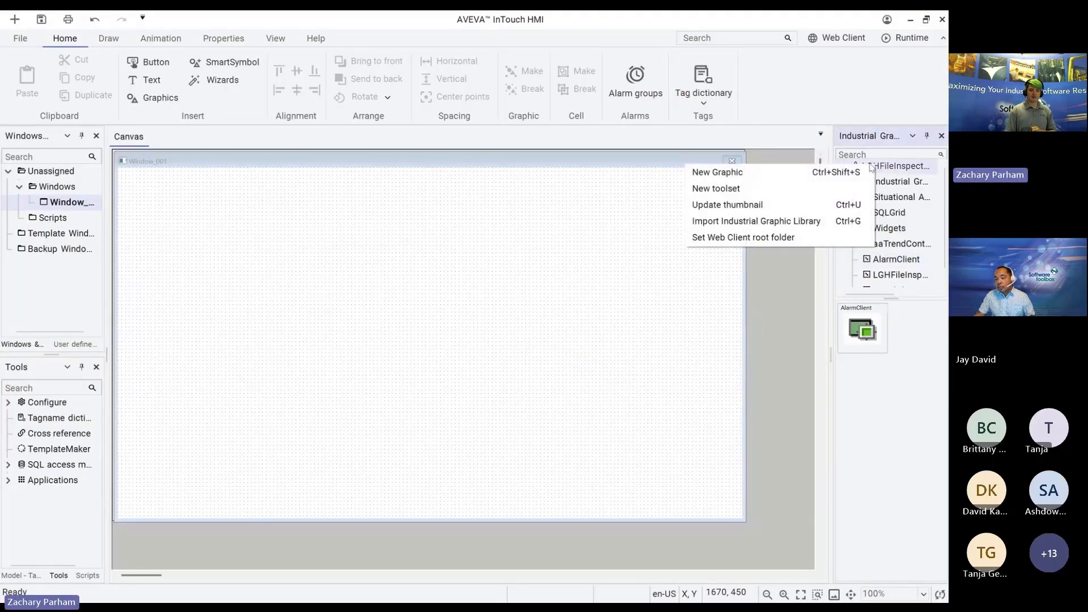
pyautogui.click(817, 174)
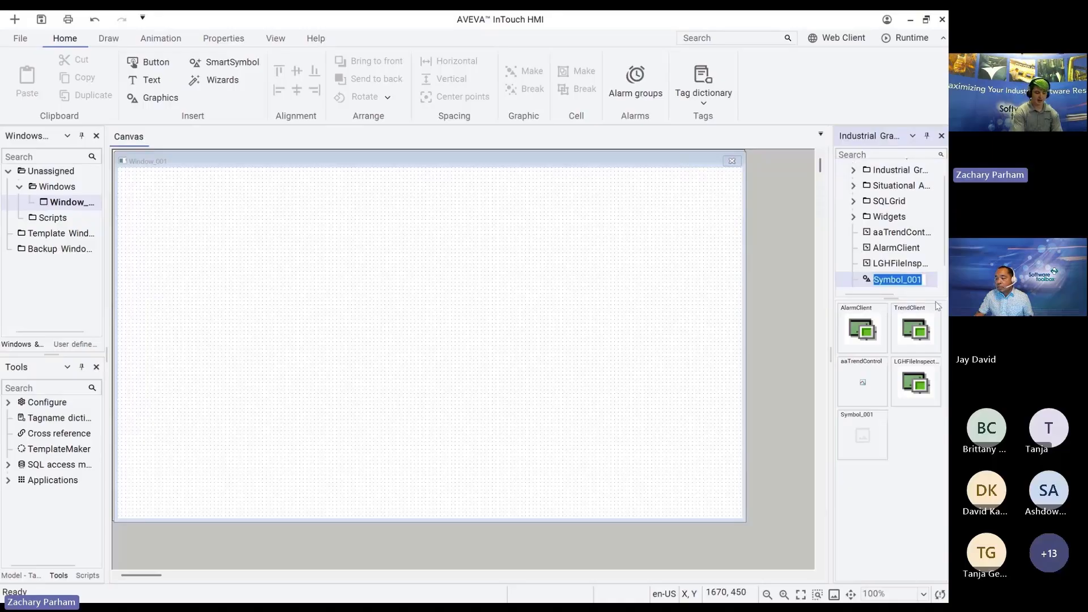
pyautogui.write('Lgh')
pyautogui.write('FileGraphic')
pyautogui.press('Return')
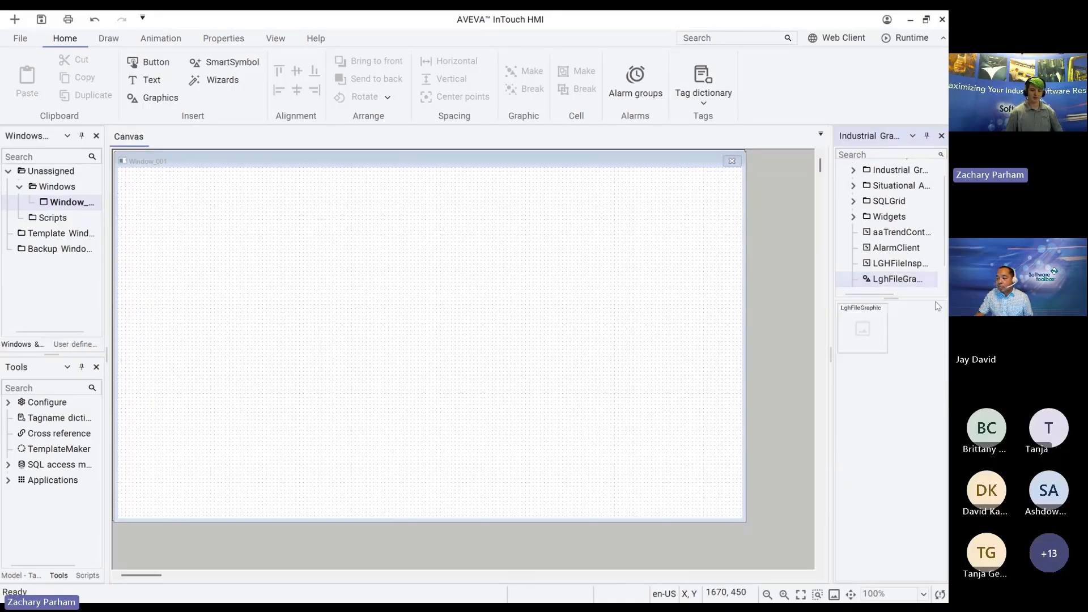
pyautogui.doubleClick(883, 265)
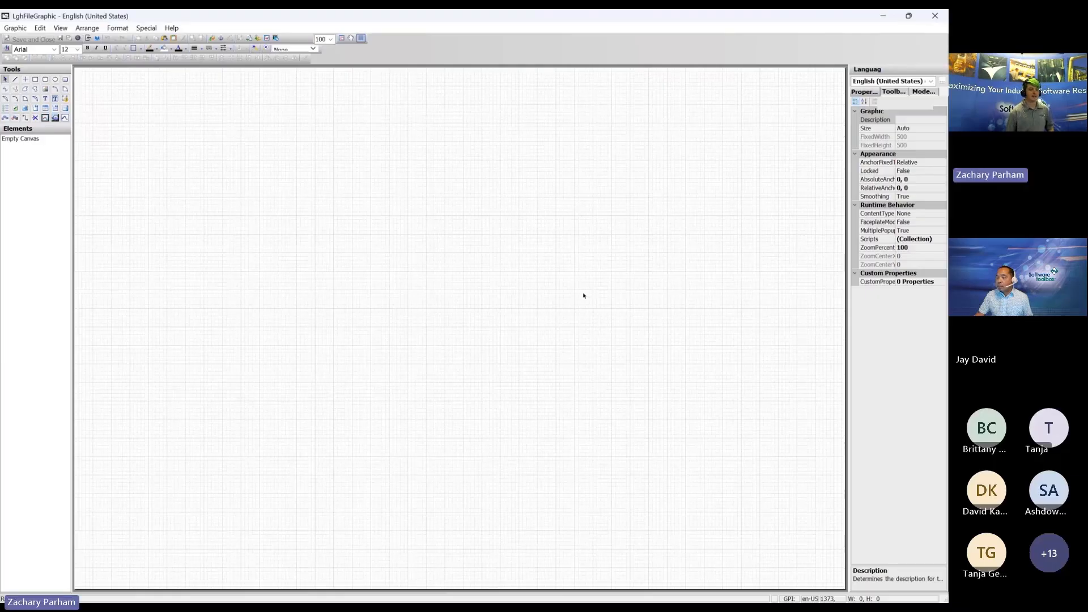
# Step: Embed the LGHFileInspector graphic from LGHFileInspectorExample at the top-left origin of the canvas
pyautogui.rightClick(123, 78)
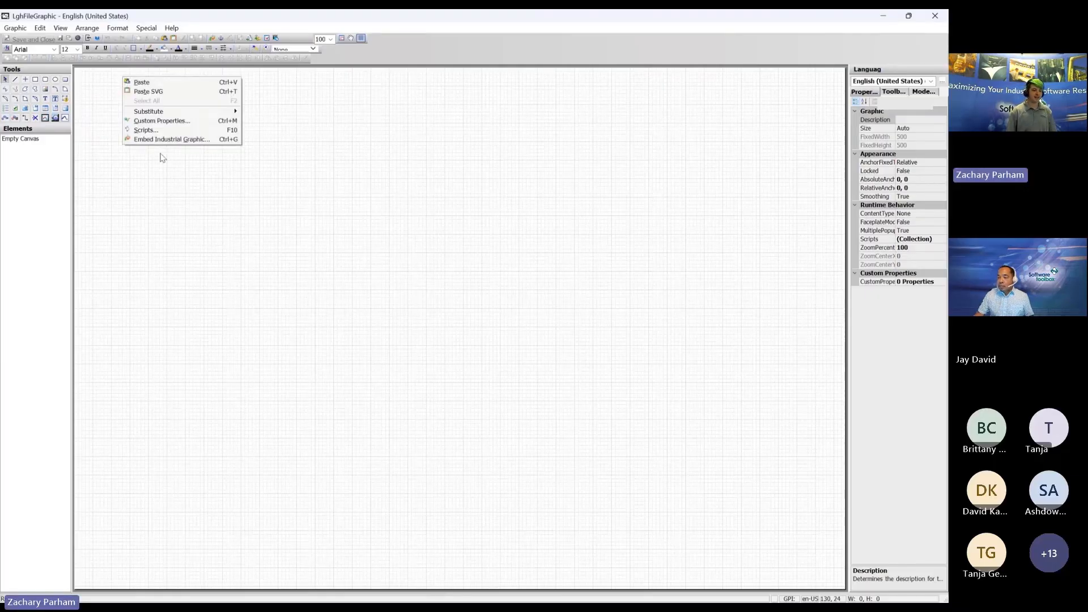
pyautogui.click(161, 139)
pyautogui.scroll(1, 262, 203)
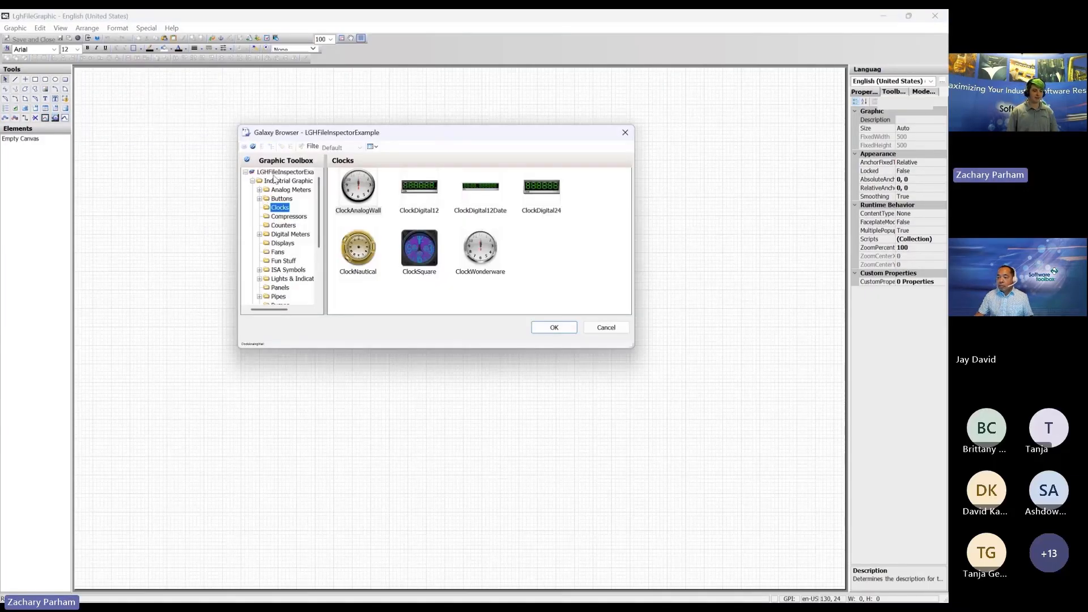
pyautogui.click(273, 174)
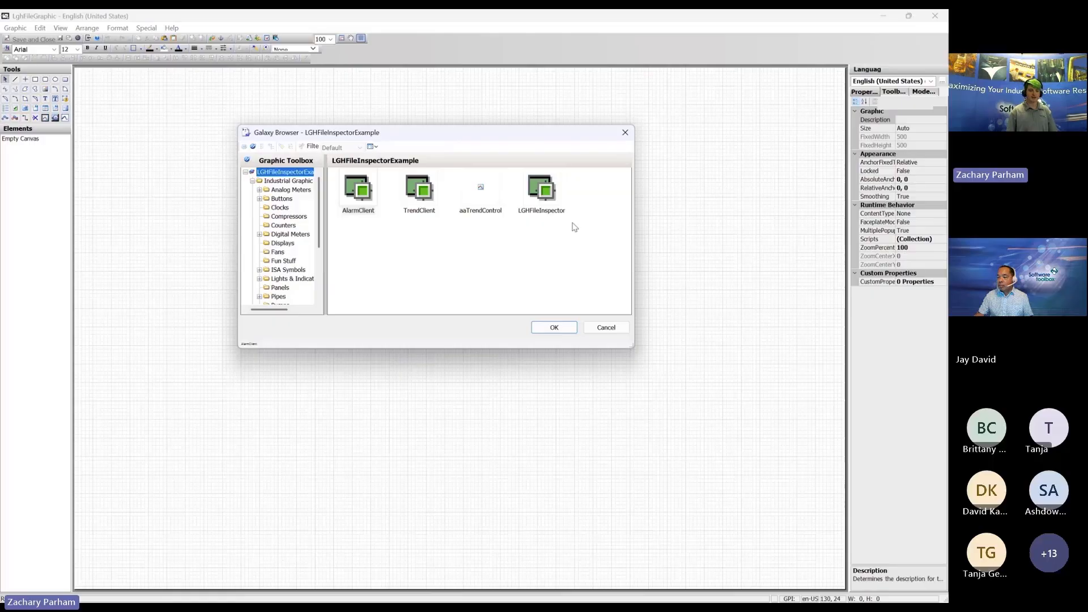
pyautogui.click(536, 204)
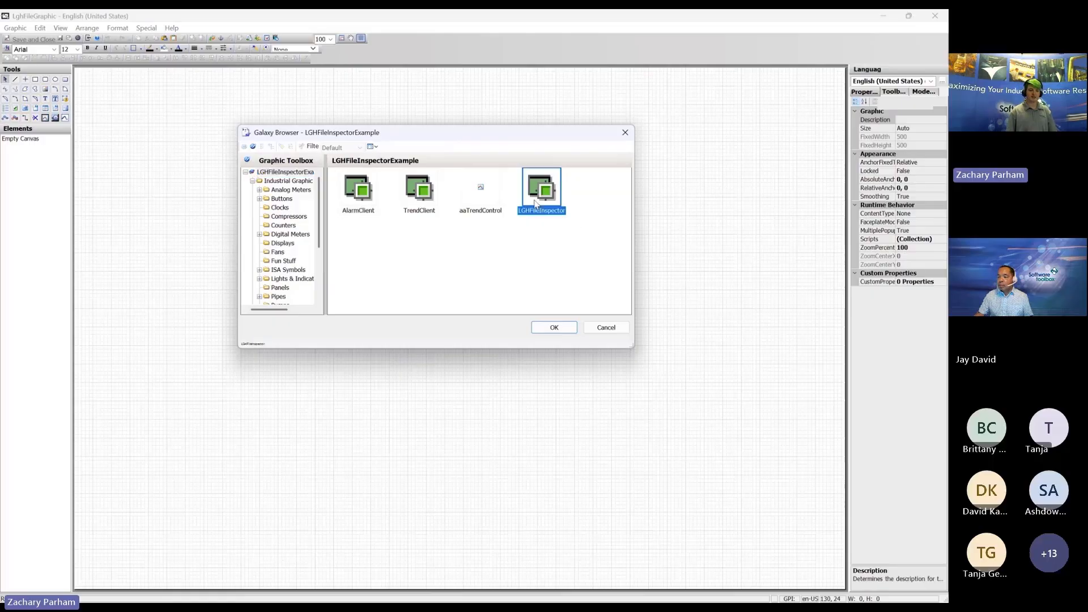
pyautogui.click(554, 328)
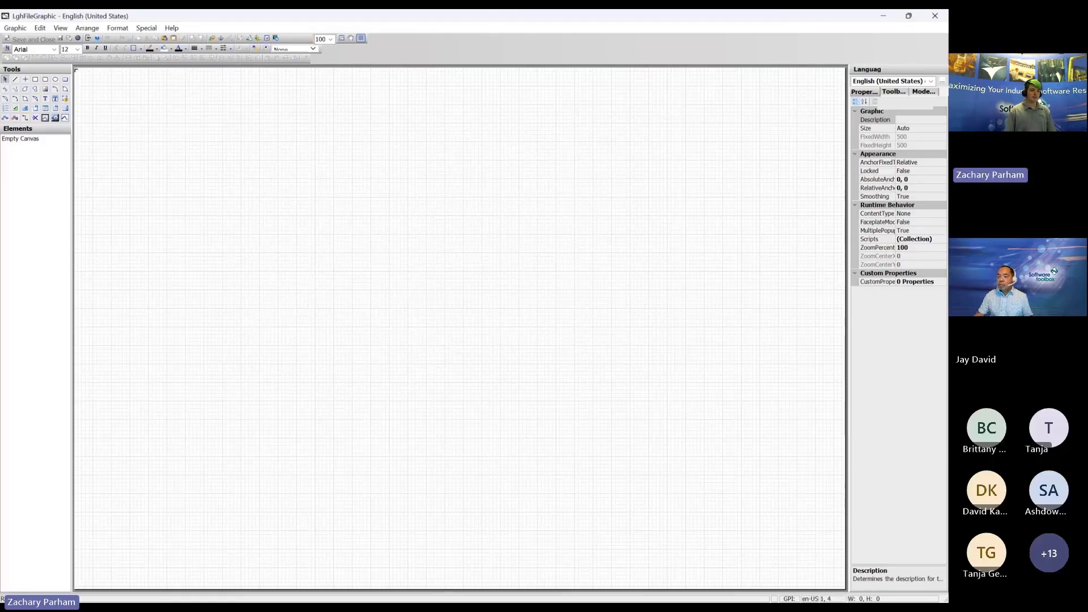
pyautogui.click(93, 104)
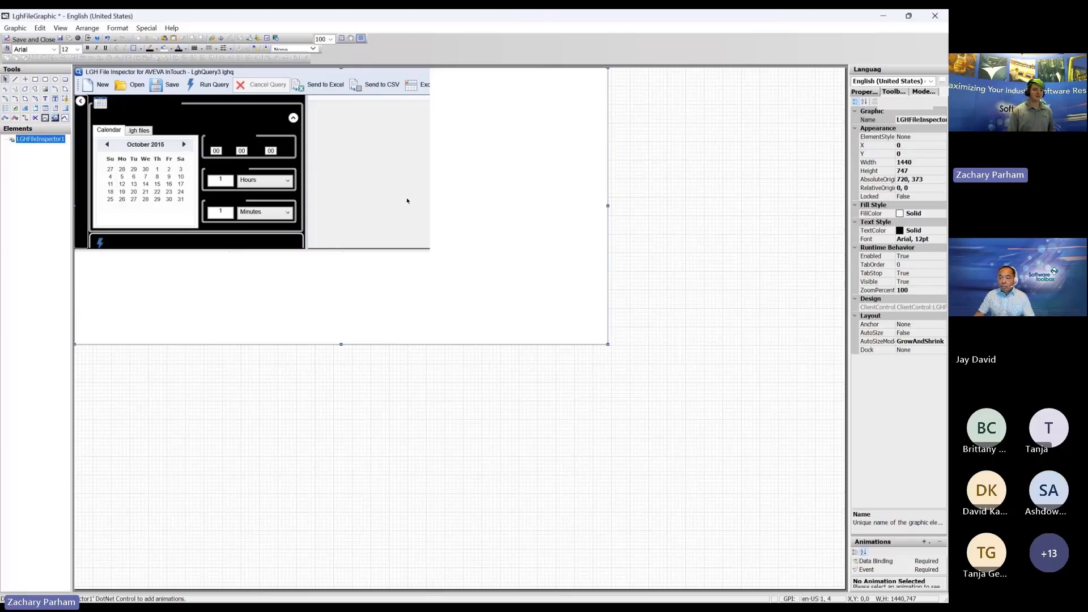
pyautogui.click(661, 106)
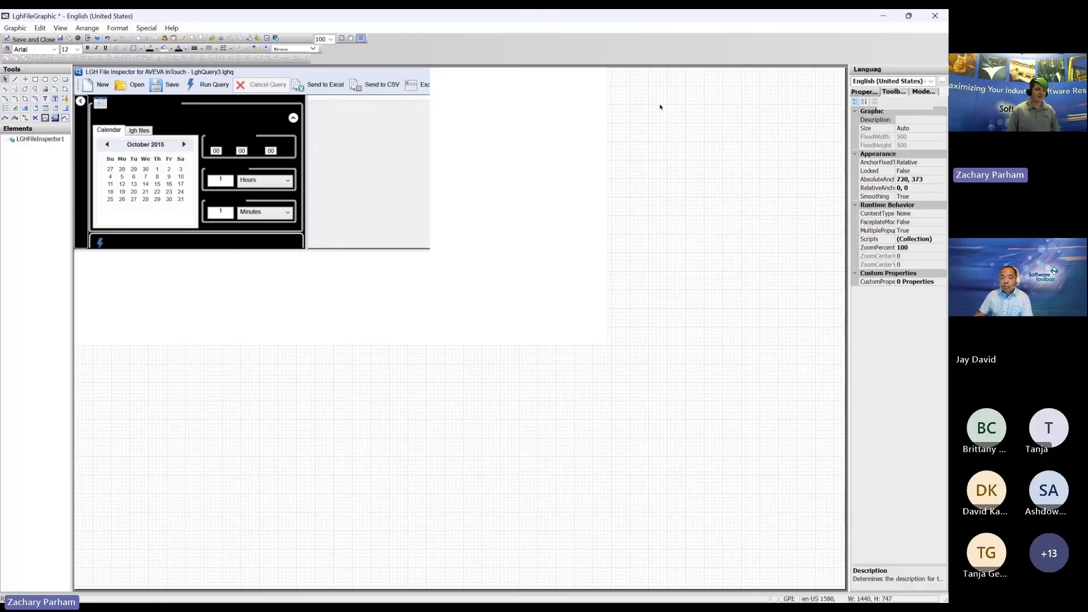
# Step: Embed the ClockAnalogWall clock from the Clocks library to the right of the inspector
pyautogui.rightClick(646, 95)
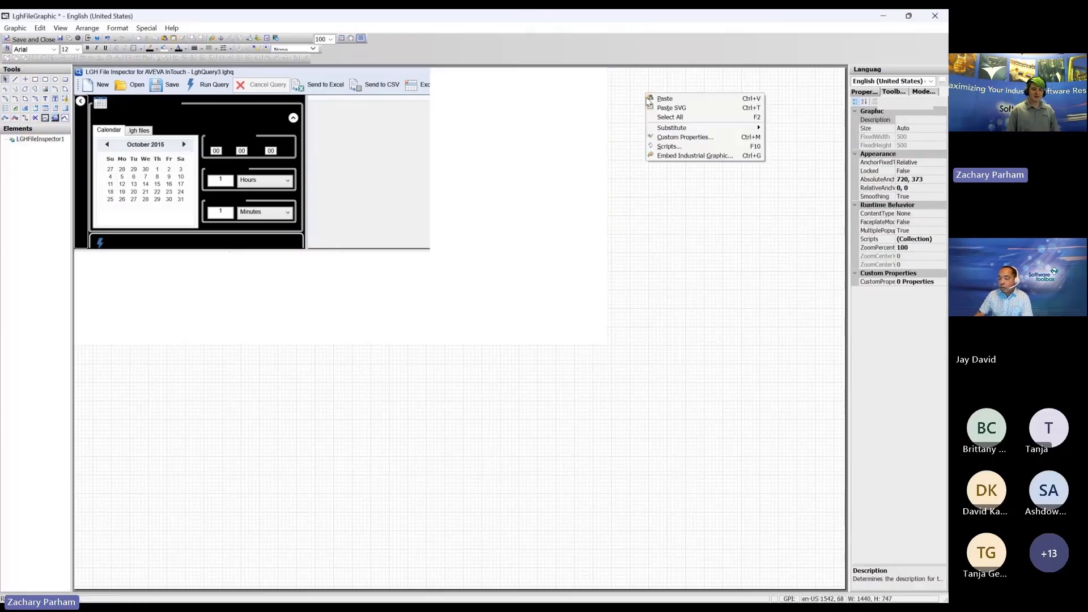
pyautogui.click(666, 156)
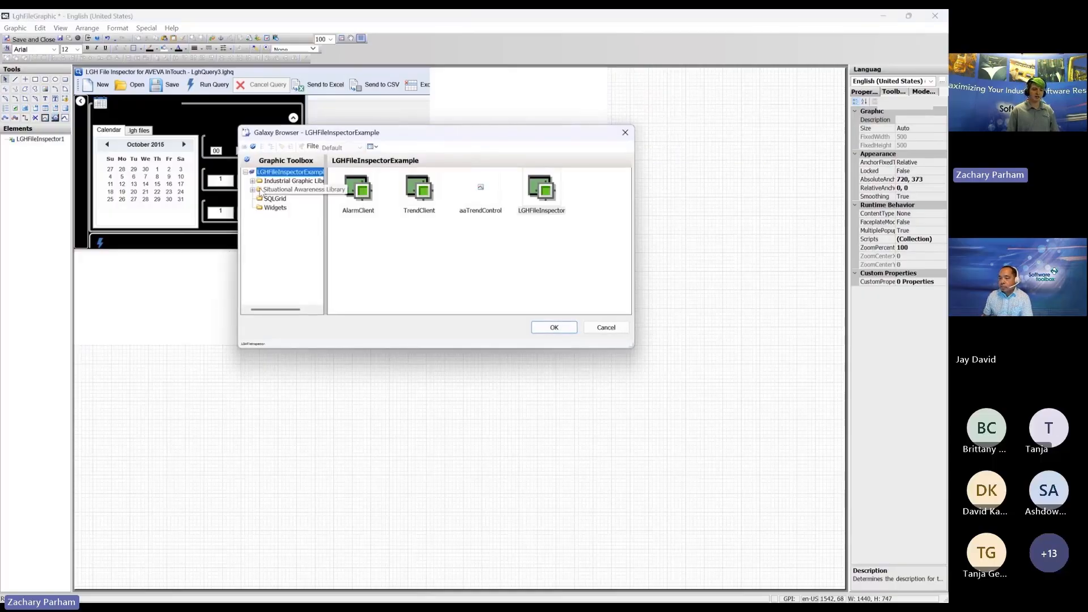
pyautogui.click(253, 181)
pyautogui.click(280, 198)
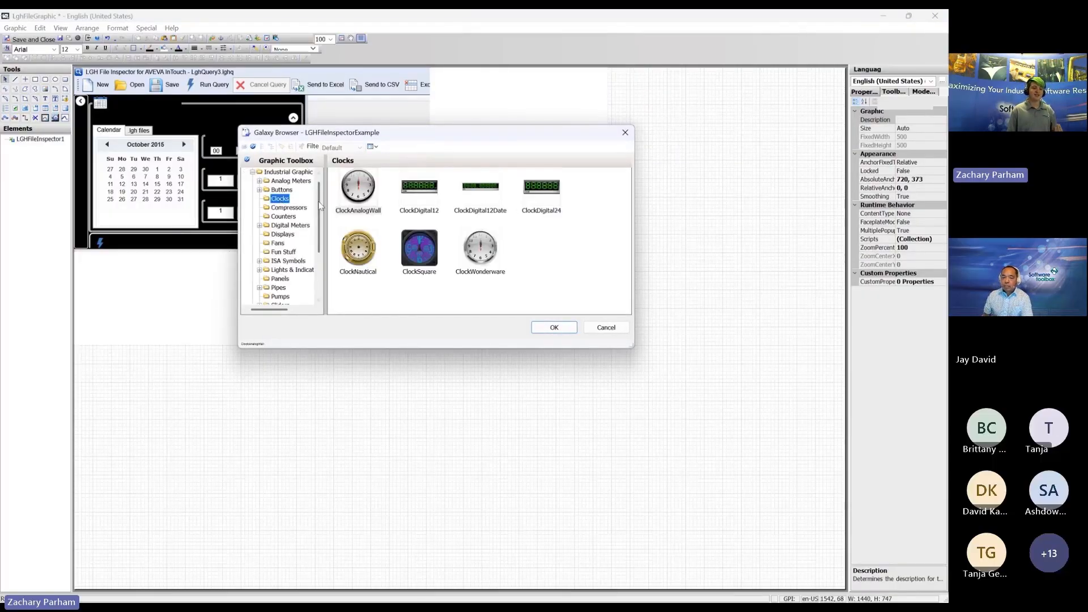
pyautogui.click(358, 187)
pyautogui.click(549, 328)
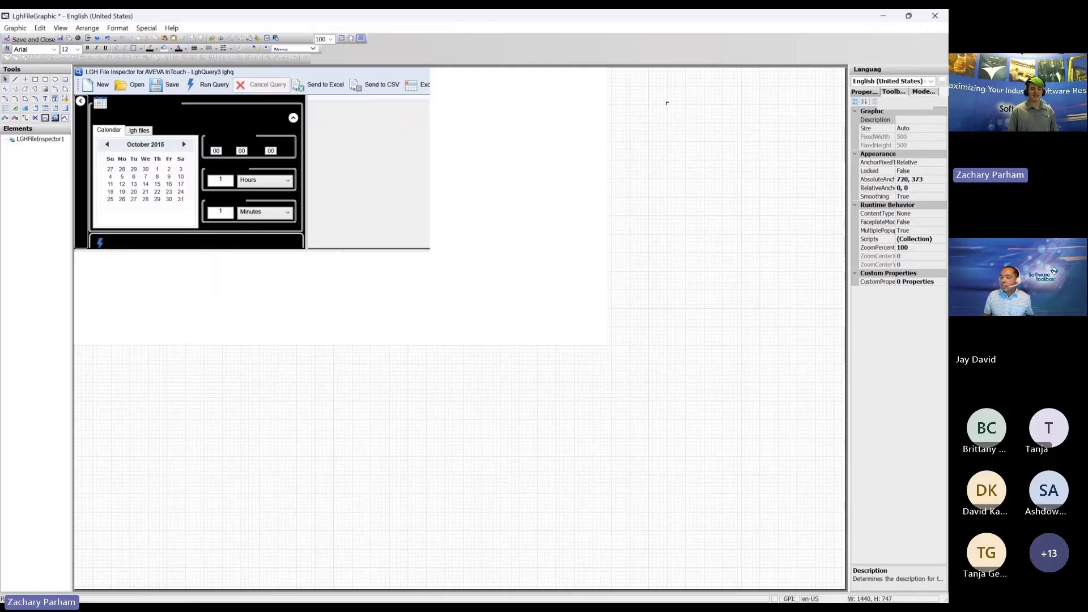
pyautogui.click(655, 104)
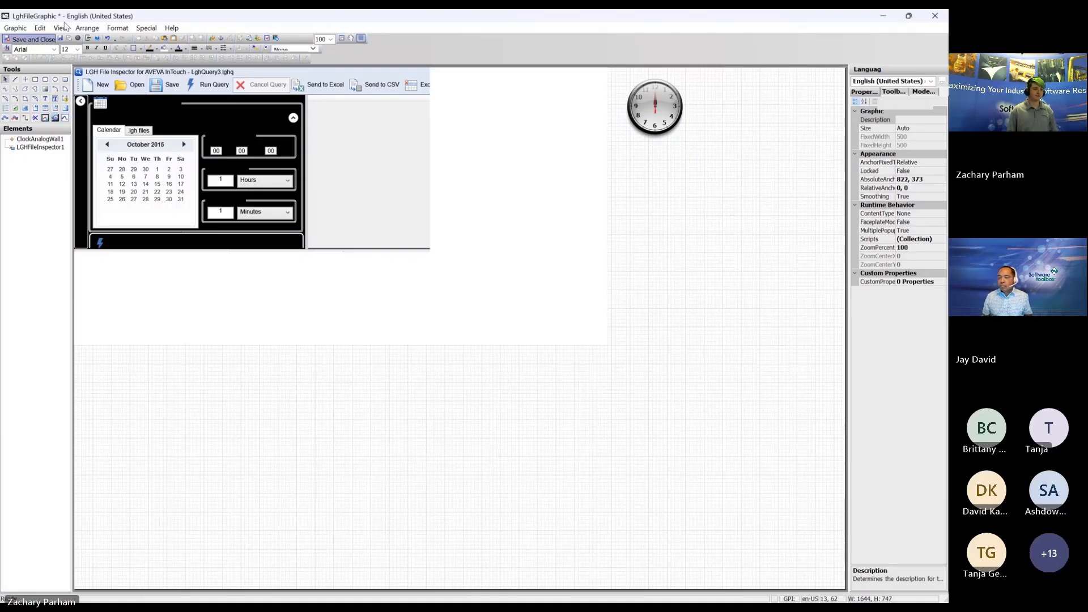
# Step: Place LghFileGraphic onto Window_001, save the window, and launch it in the runtime viewer
pyautogui.scroll(-1, 848, 250)
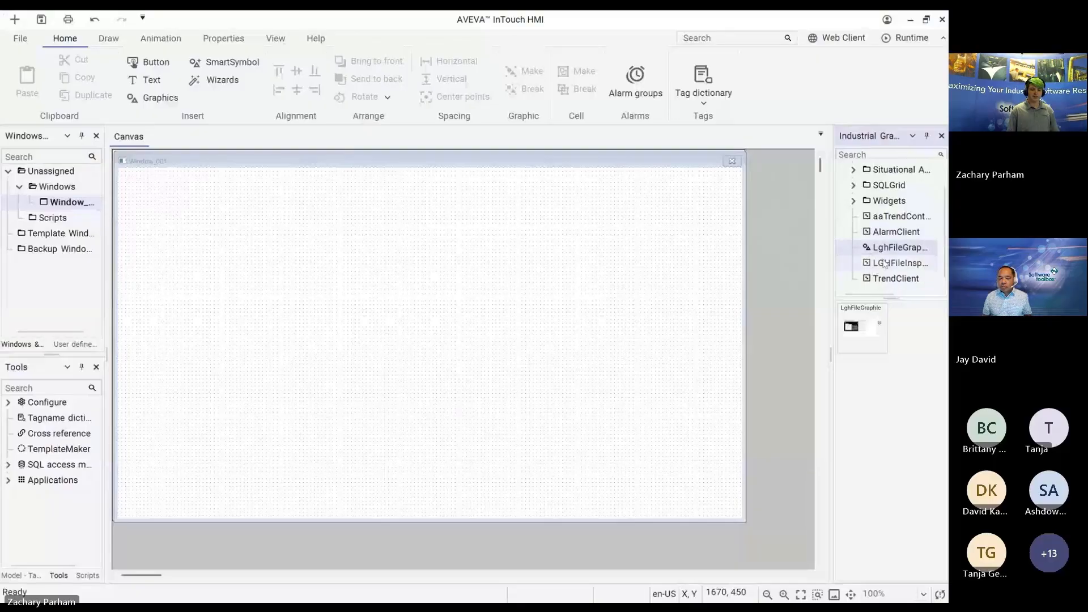
pyautogui.moveTo(890, 248); pyautogui.dragTo(282, 322)
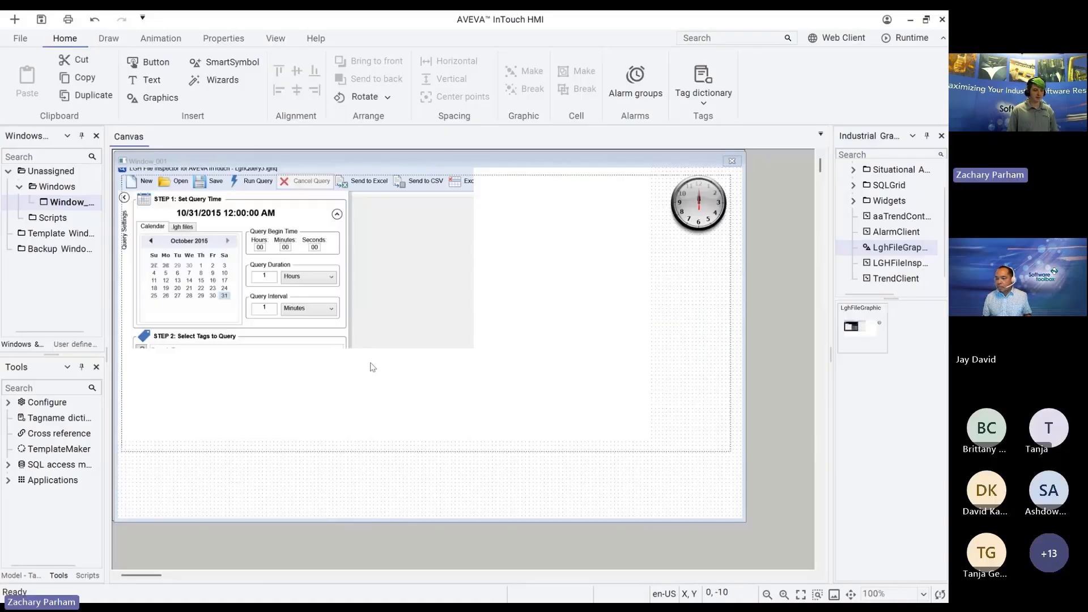
pyautogui.press('Delete')
pyautogui.hotkey('ctrl', 'z')
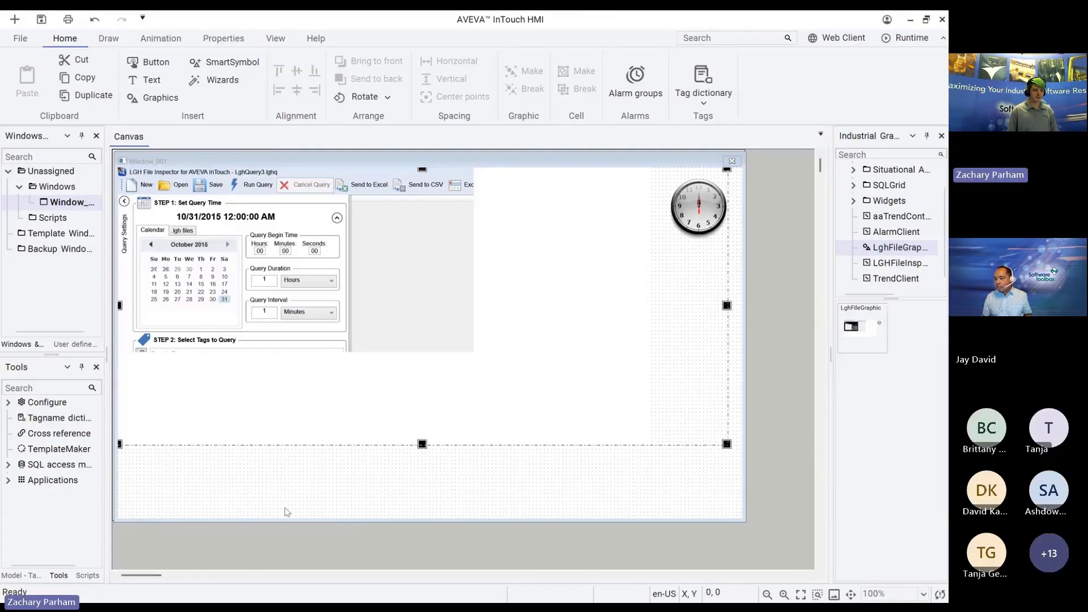
pyautogui.click(287, 512)
pyautogui.click(42, 21)
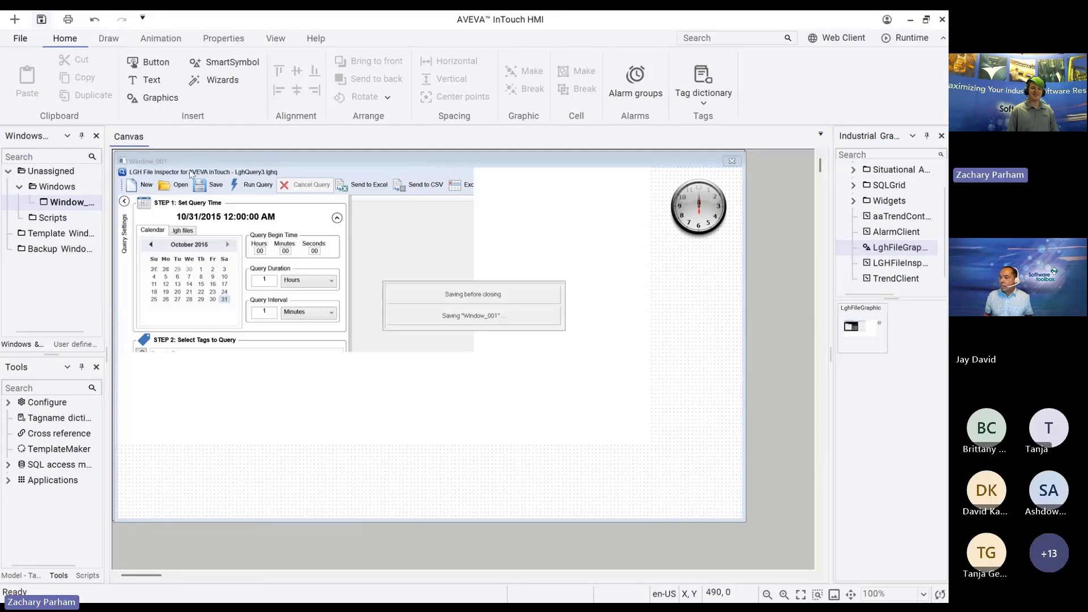
pyautogui.click(902, 40)
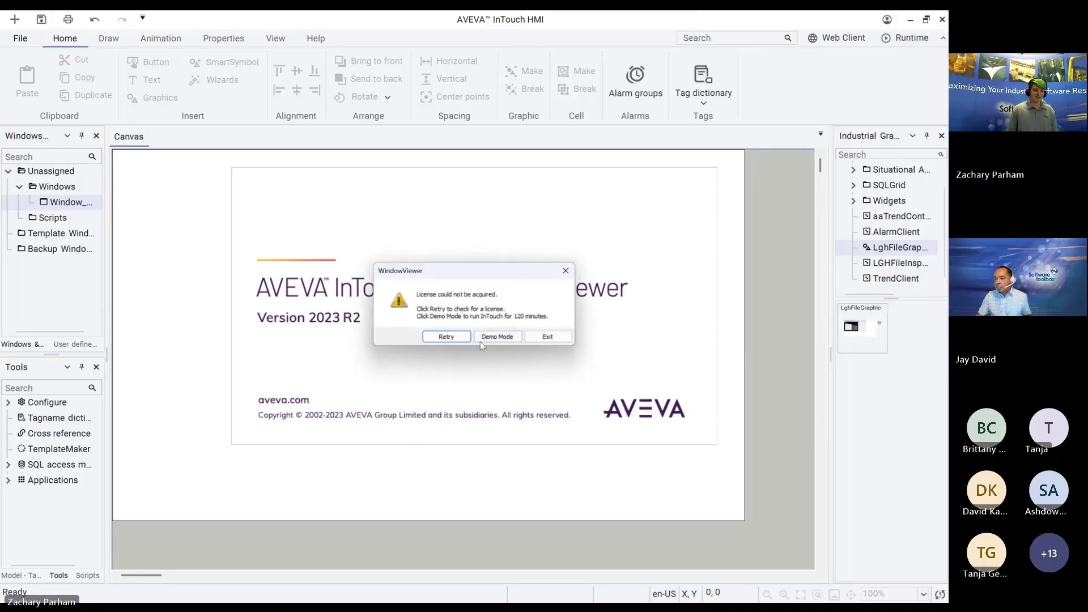
# Step: Dismiss the license warning by starting WindowViewer in 120-minute Demo Mode
pyautogui.click(481, 340)
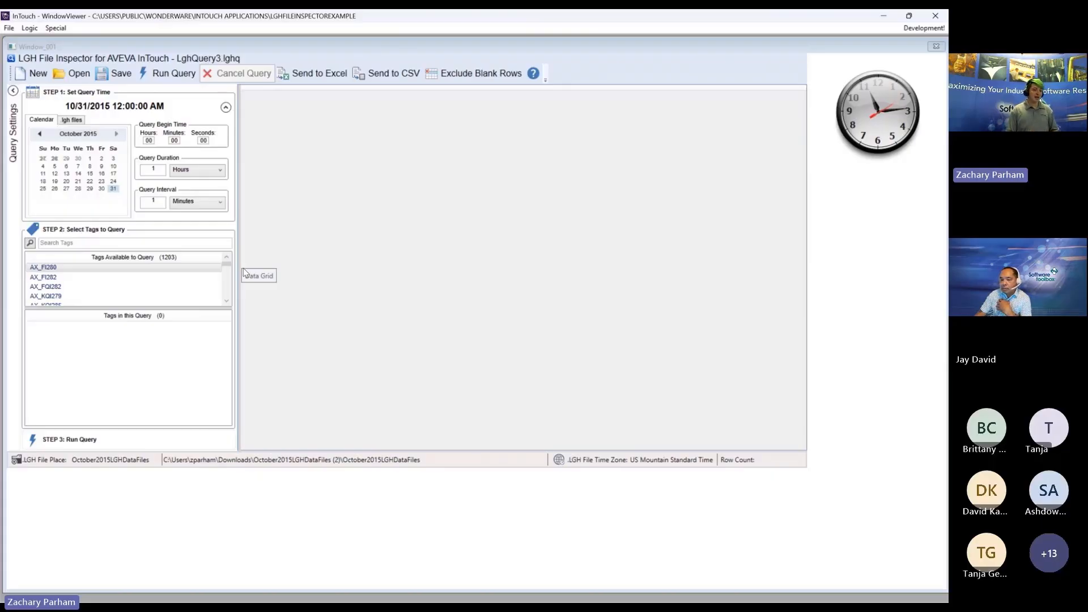
# Step: Add all available tags to the query, accepting the 1024-tag limit warning
pyautogui.click(229, 282)
pyautogui.moveTo(229, 282); pyautogui.dragTo(232, 307)
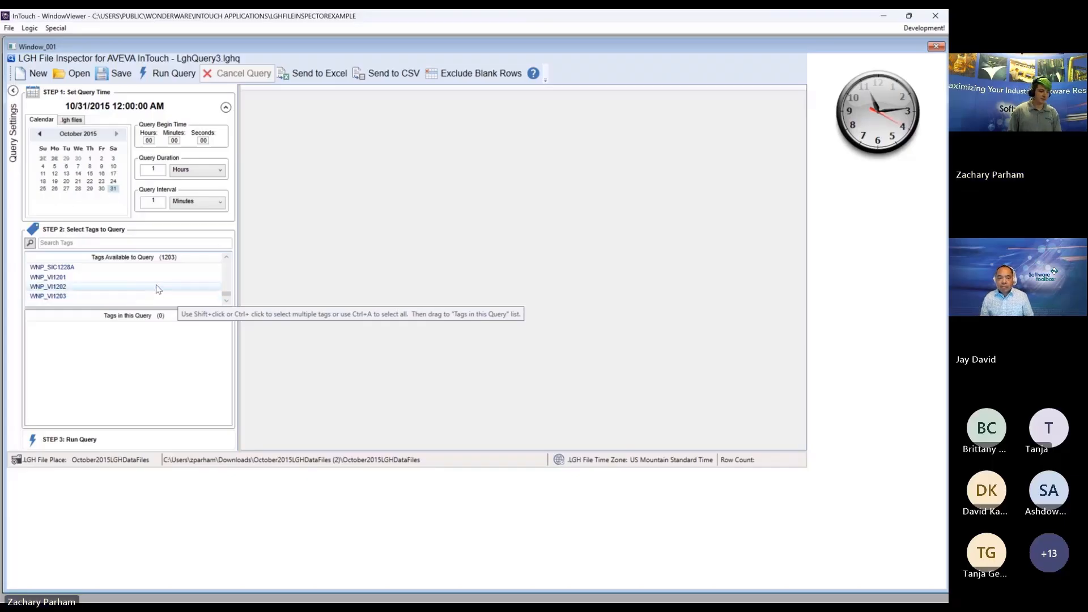
pyautogui.hotkey('ctrl', 'a')
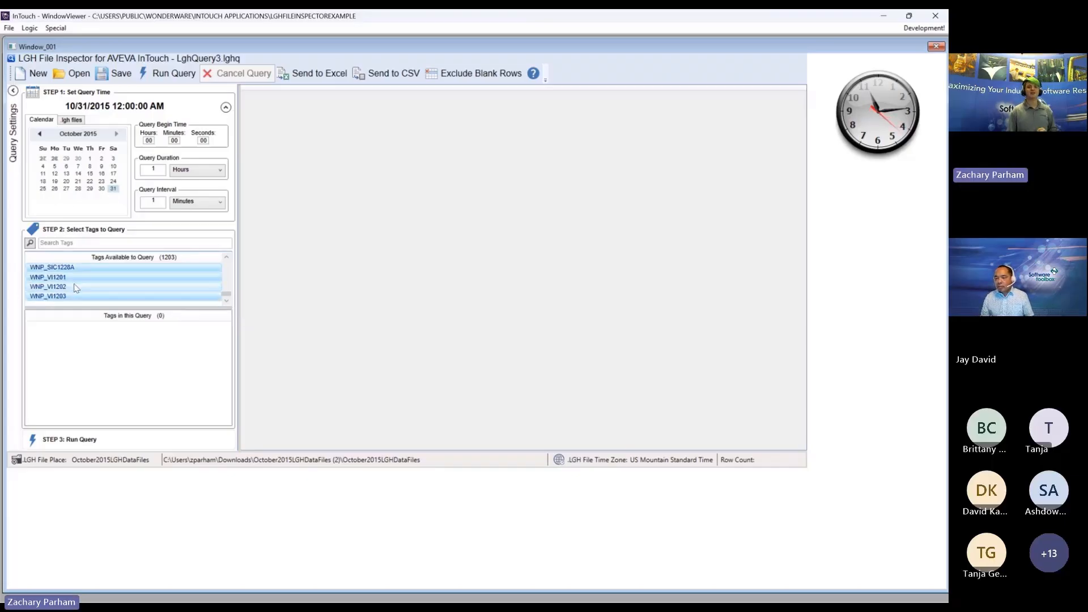
pyautogui.moveTo(76, 287); pyautogui.dragTo(96, 349)
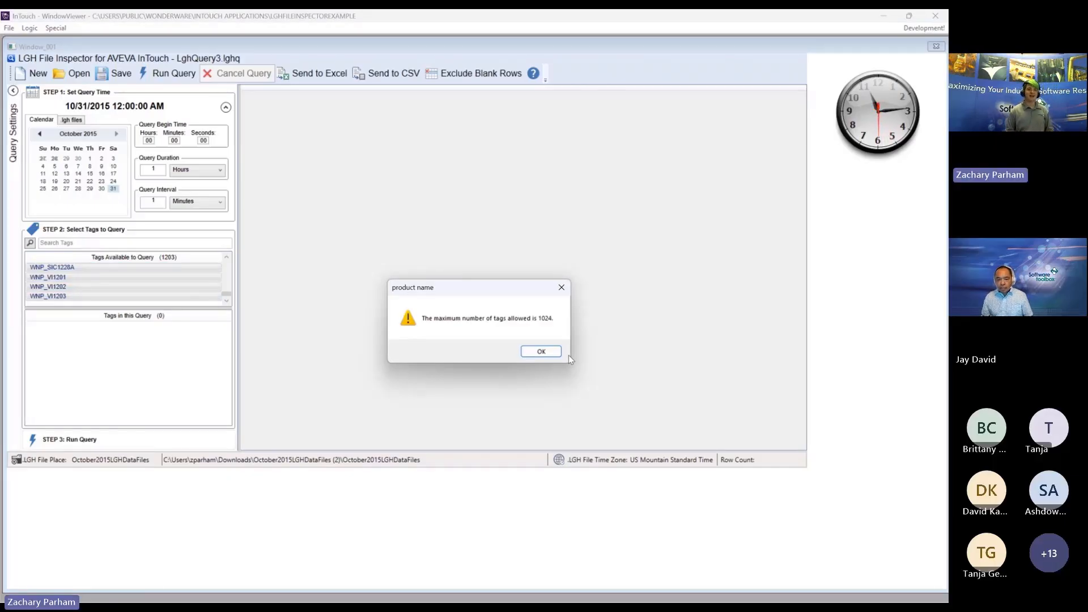
pyautogui.click(541, 351)
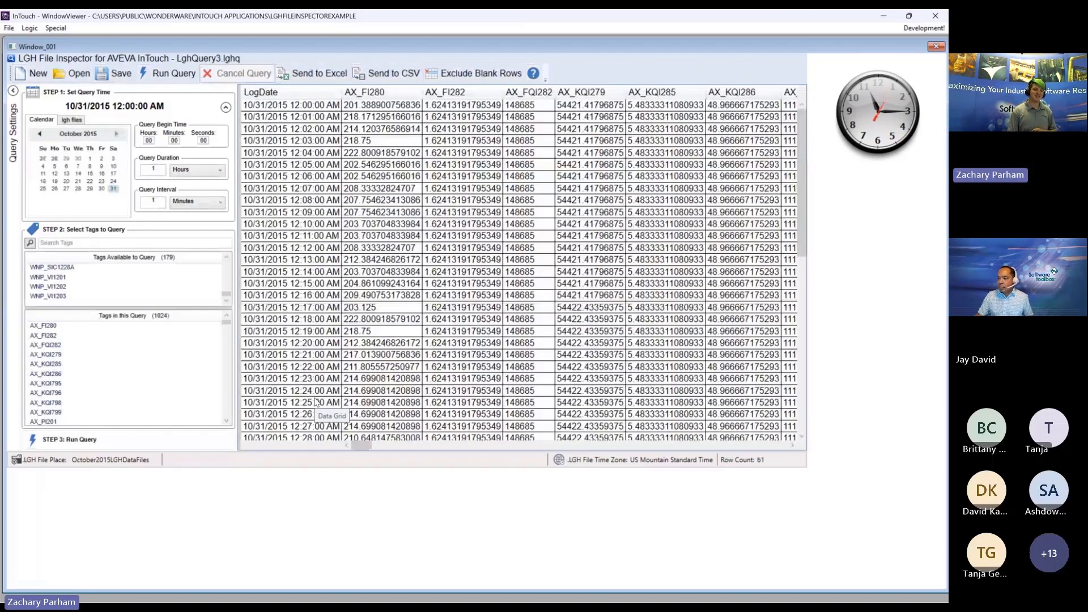
pyautogui.rightClick(453, 125)
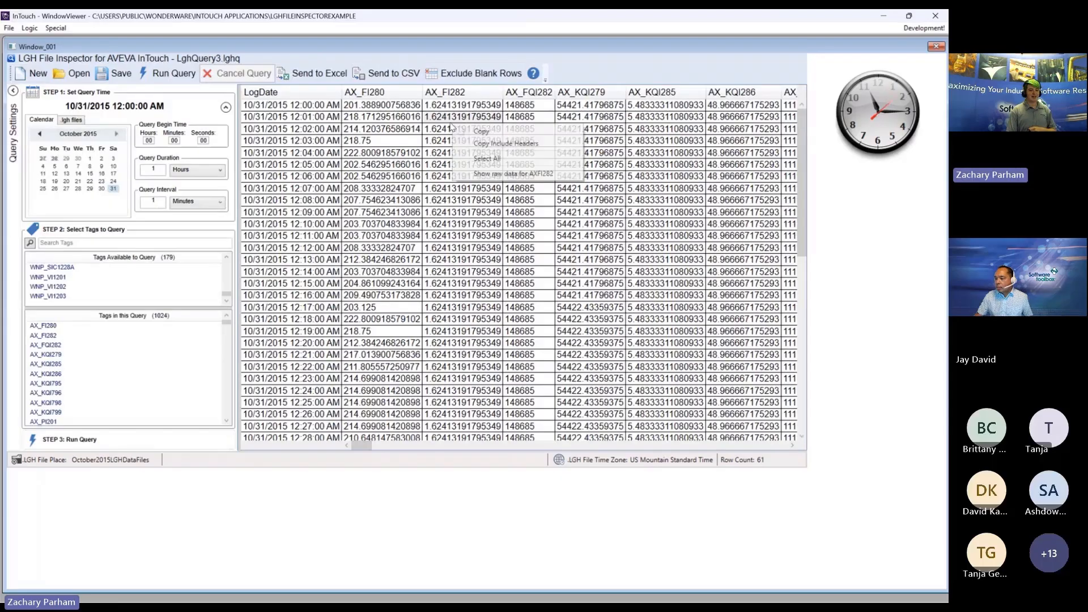
pyautogui.click(564, 177)
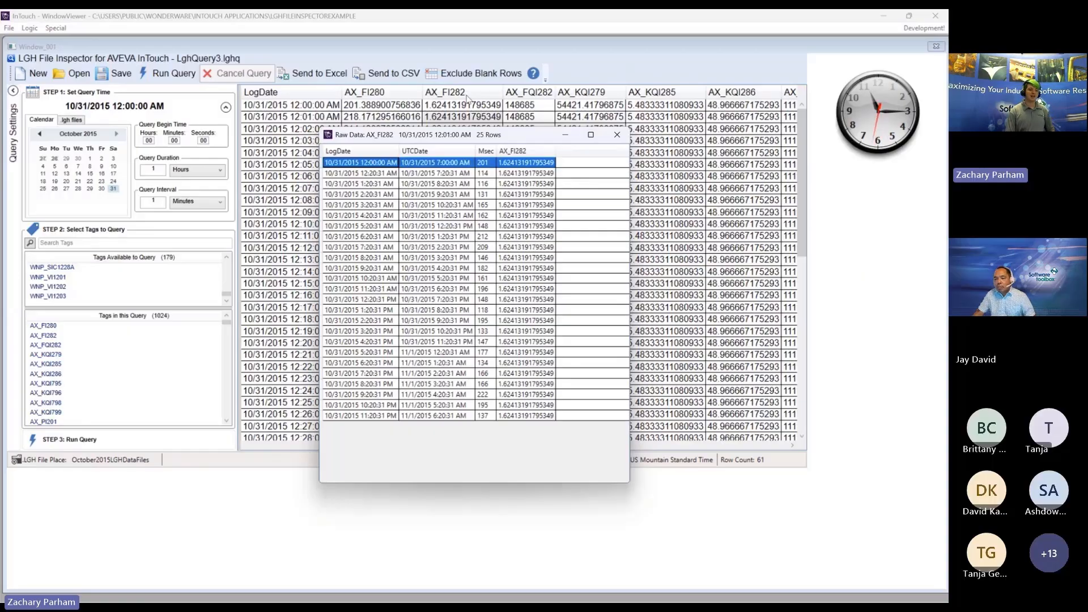
pyautogui.click(618, 135)
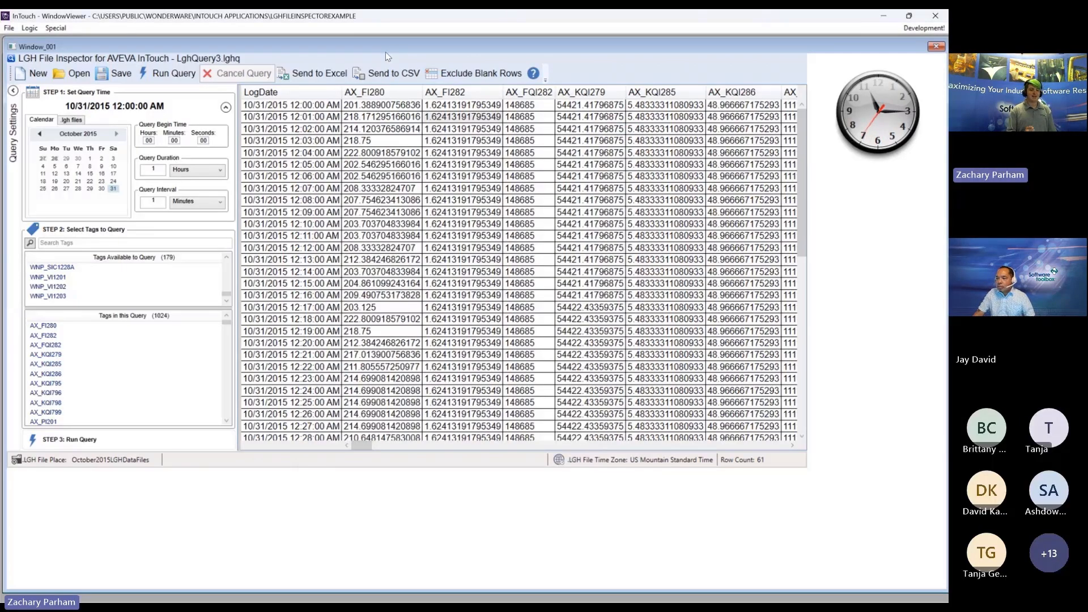
pyautogui.click(334, 77)
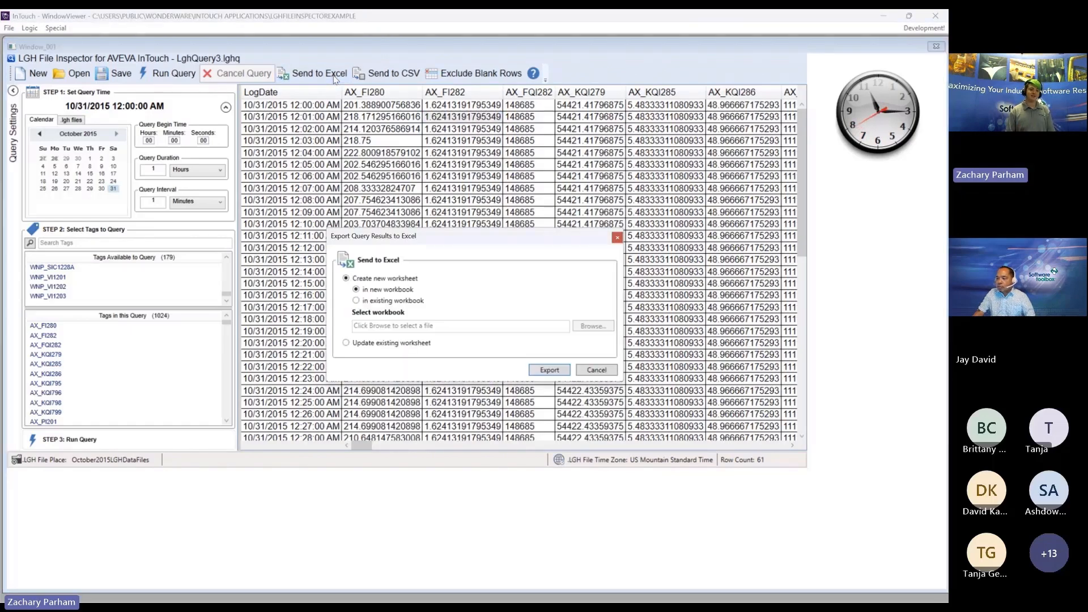
pyautogui.click(617, 238)
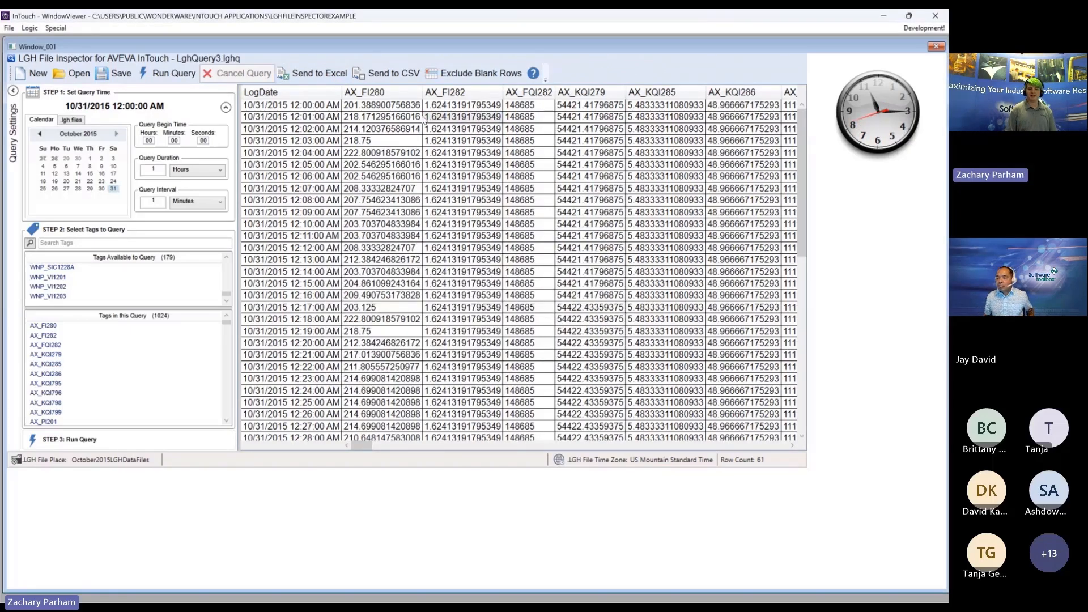
pyautogui.click(373, 75)
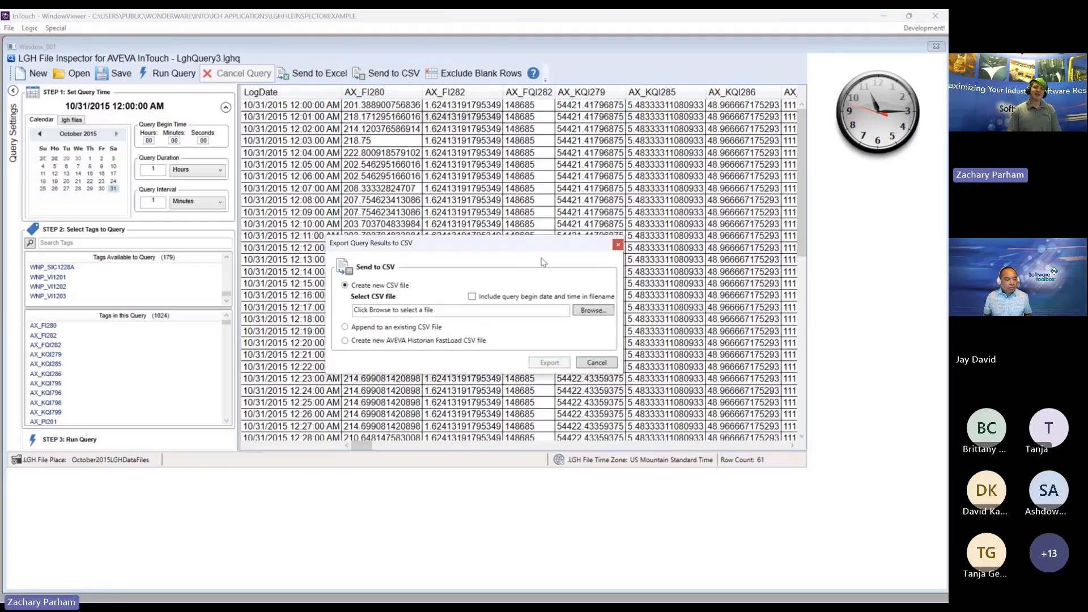
pyautogui.click(618, 245)
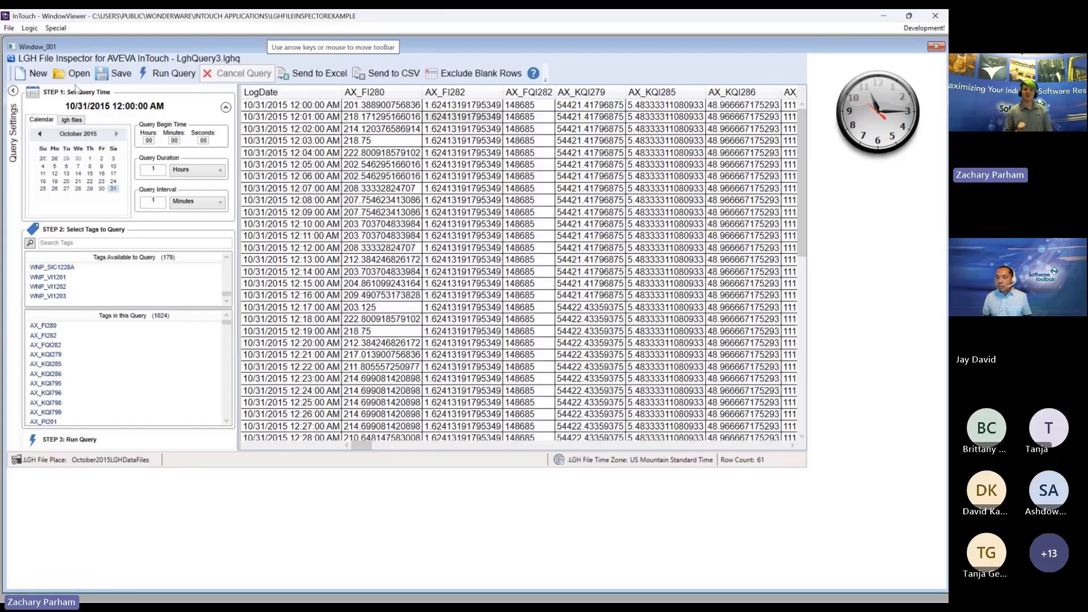
pyautogui.click(533, 73)
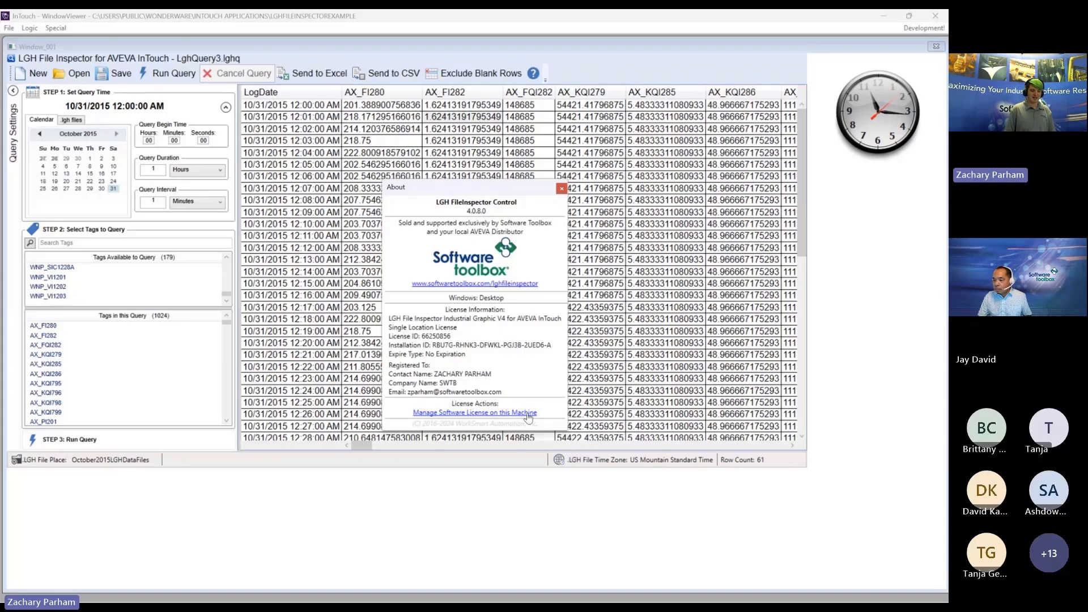
pyautogui.click(561, 188)
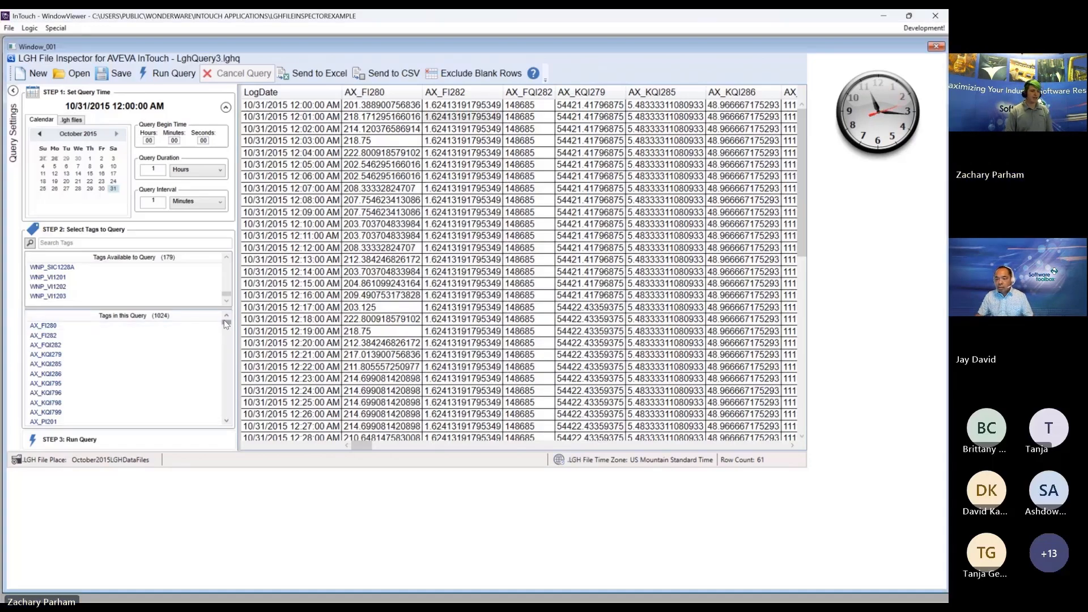